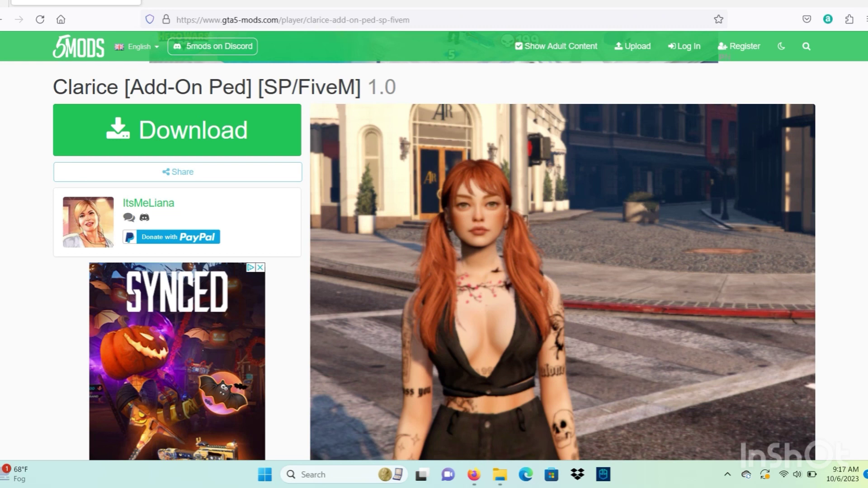
{"action": "mouse_move", "coordinate": [53, 86]}
{"action": "left_mouse_down"}
{"action": "mouse_move", "coordinate": [378, 87]}
{"action": "mouse_move", "coordinate": [53, 87]}
{"action": "left_mouse_up"}
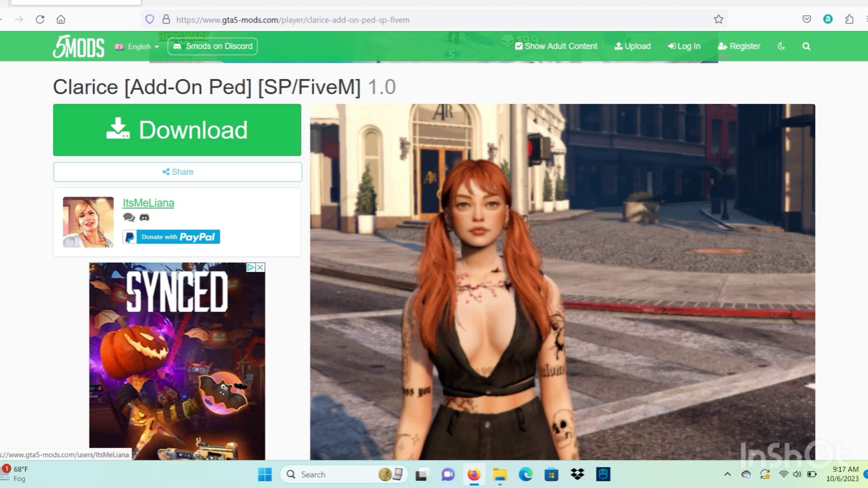
{"action": "left_click_drag", "start_coordinate": [175, 203], "coordinate": [122, 203]}
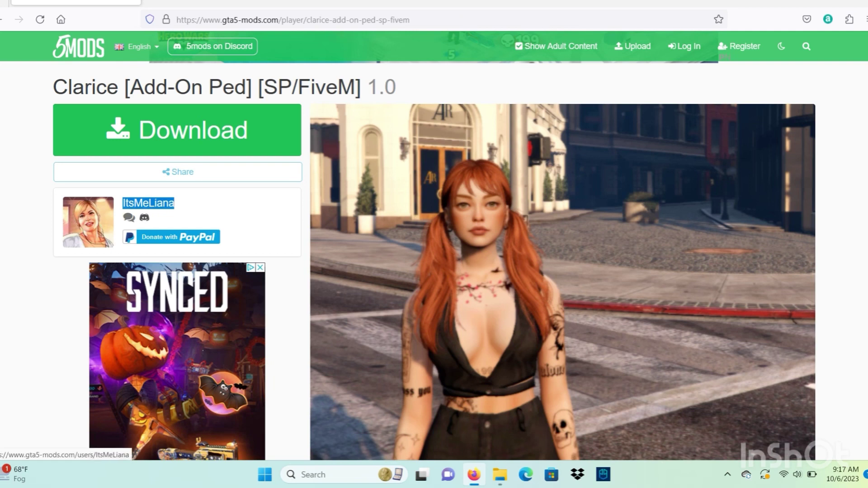
{"action": "left_click", "coordinate": [235, 210]}
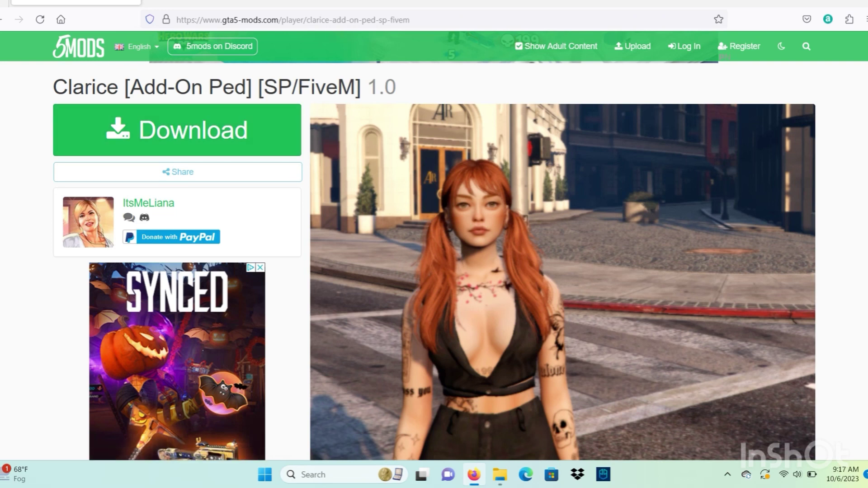
{"action": "left_click_drag", "start_coordinate": [176, 204], "coordinate": [121, 204]}
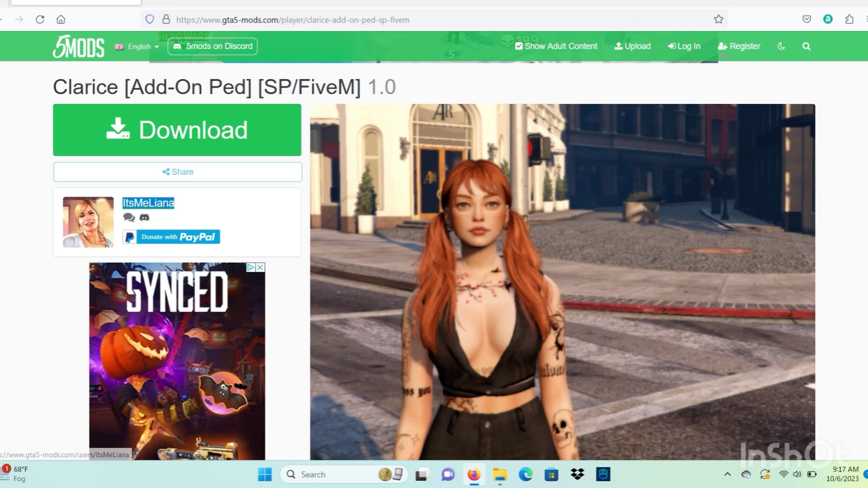
{"action": "left_click", "coordinate": [239, 209]}
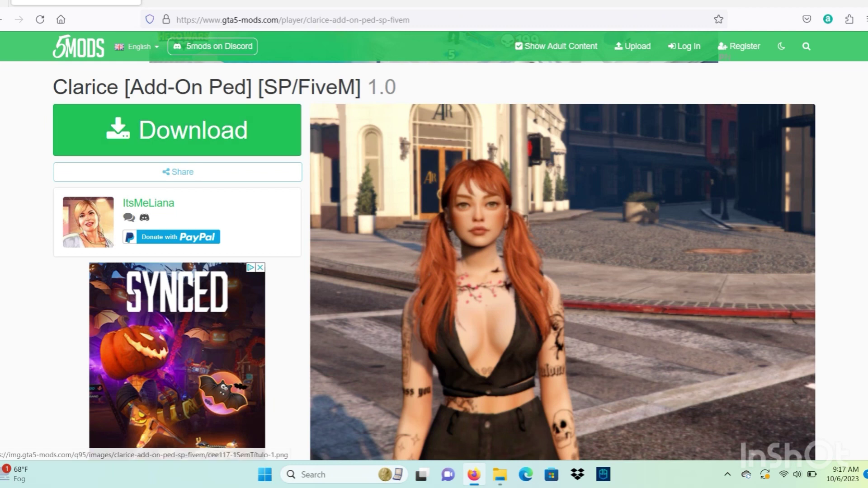
{"action": "left_click_drag", "start_coordinate": [176, 204], "coordinate": [121, 204]}
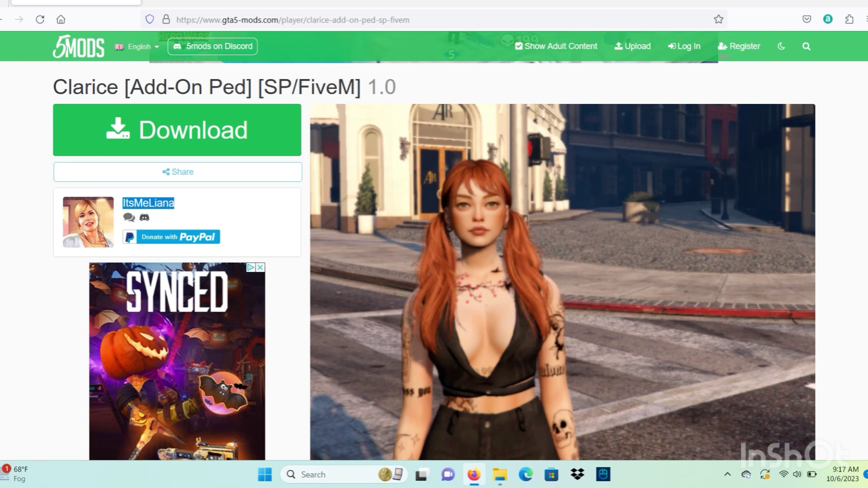
{"action": "left_click", "coordinate": [199, 205]}
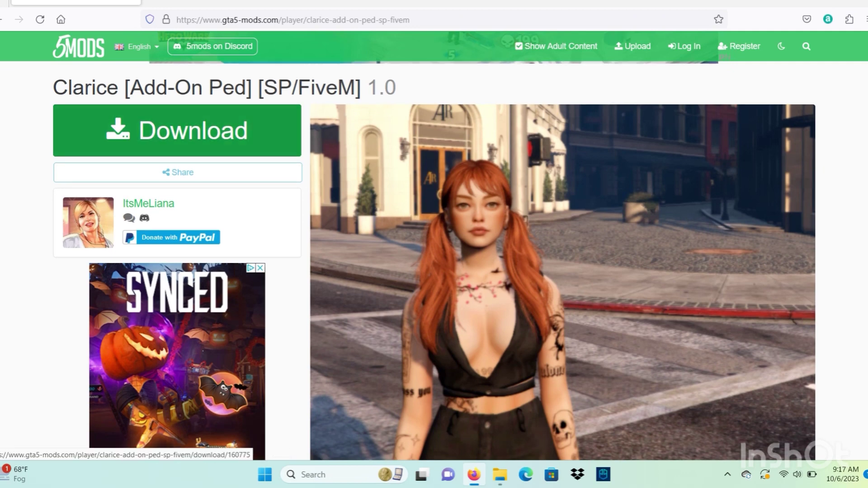
Download the Clarice [Add-On Ped] [SP/FiveM] archive and show it in its download folder.
{"action": "left_click", "coordinate": [178, 130]}
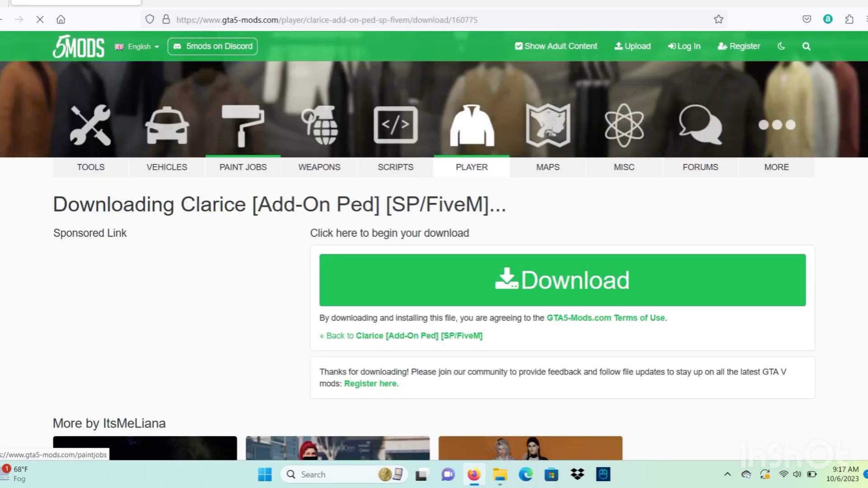
{"action": "left_click", "coordinate": [562, 281]}
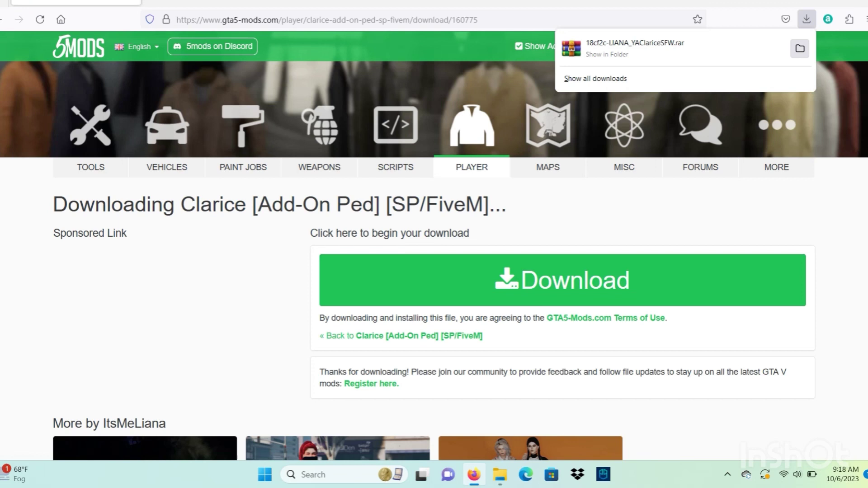
{"action": "left_click", "coordinate": [800, 48]}
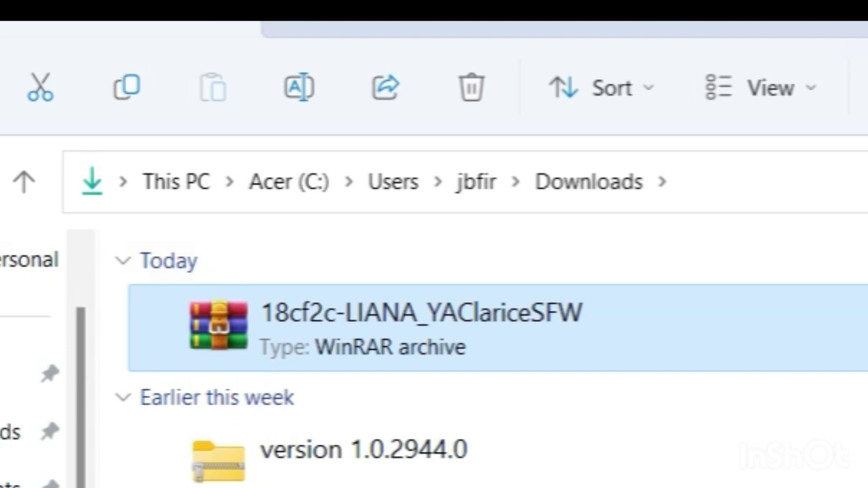
Extract the 18cf2c-LIANA_YAClariceSFW archive to its own folder and open the SP folder inside it.
{"action": "right_click", "coordinate": [375, 315]}
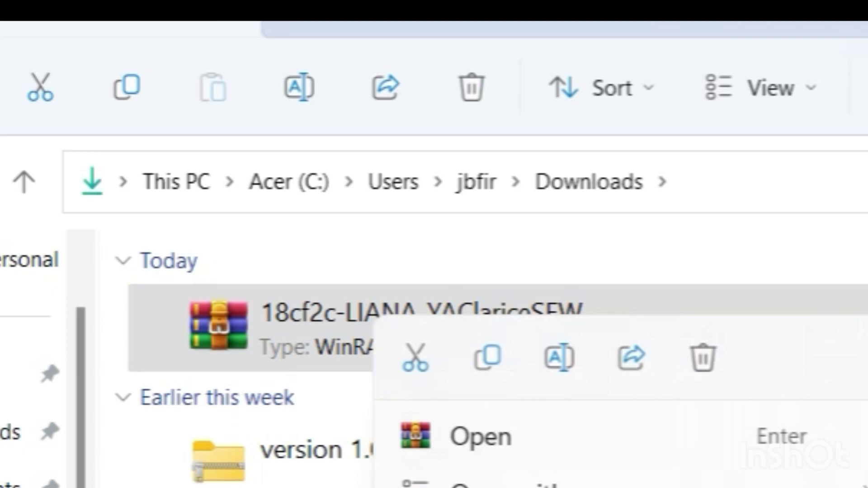
{"action": "left_click", "coordinate": [542, 487]}
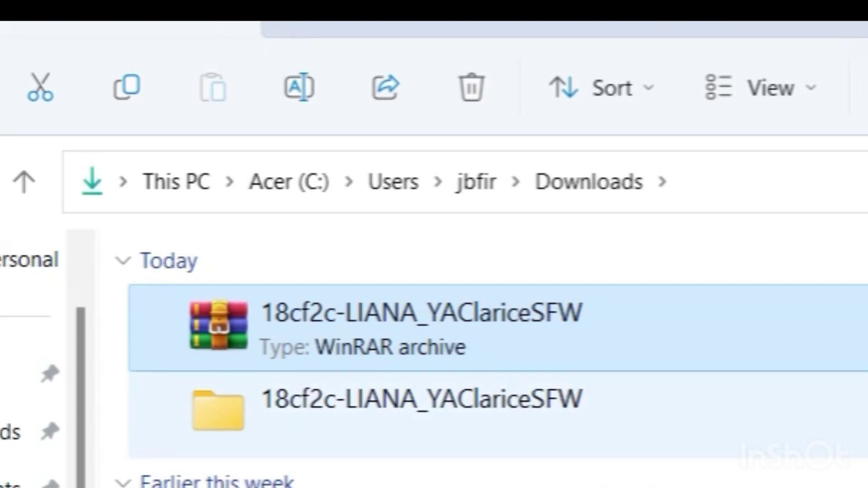
{"action": "double_click", "coordinate": [258, 406]}
{"action": "double_click", "coordinate": [257, 356]}
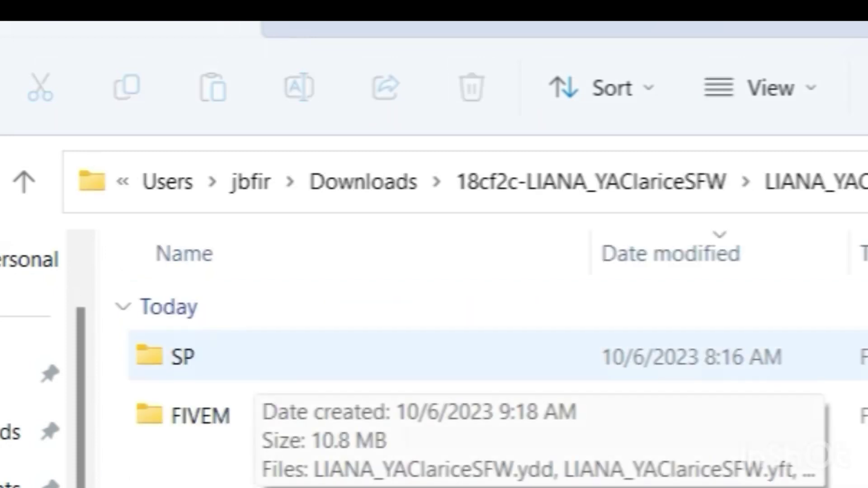
{"action": "left_click", "coordinate": [257, 356]}
{"action": "key", "text": "Return"}
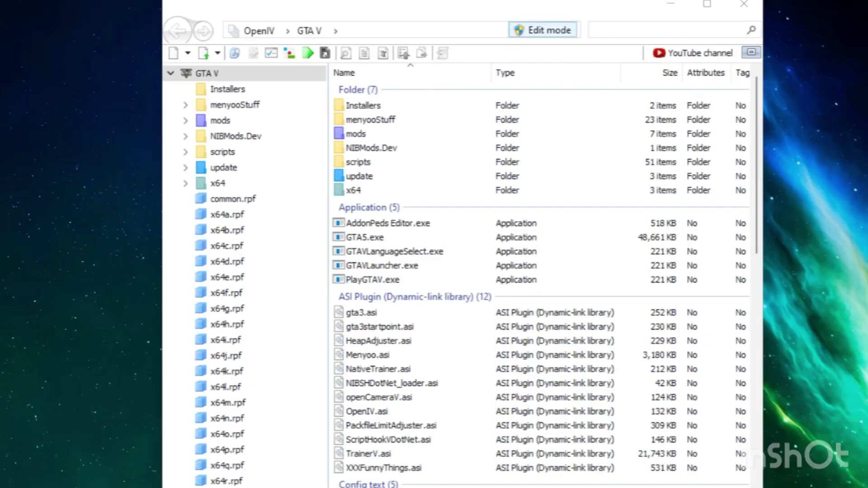
Switch to OpenIV and enable edit mode for GTA V, accepting the editing warning.
{"action": "left_click", "coordinate": [545, 30]}
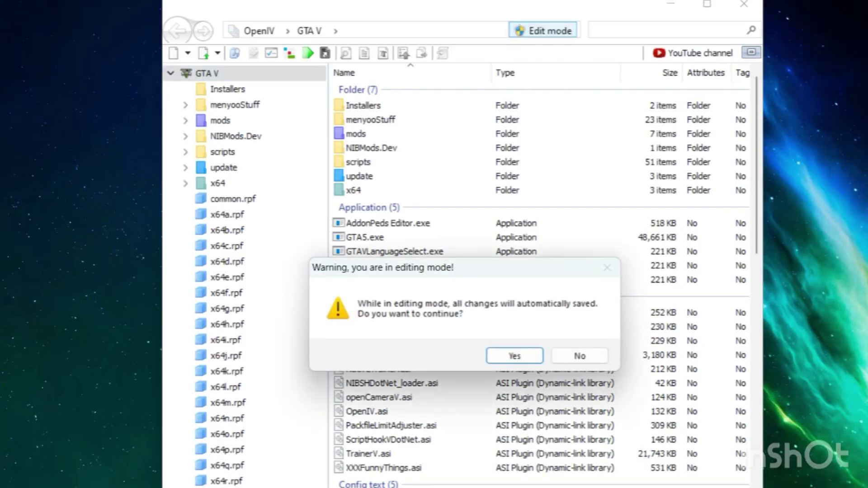
{"action": "left_click", "coordinate": [514, 356]}
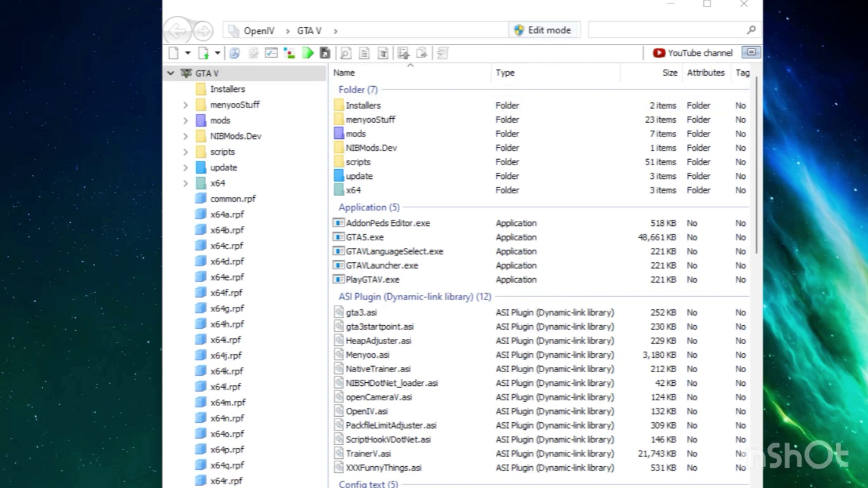
{"action": "left_click", "coordinate": [544, 30]}
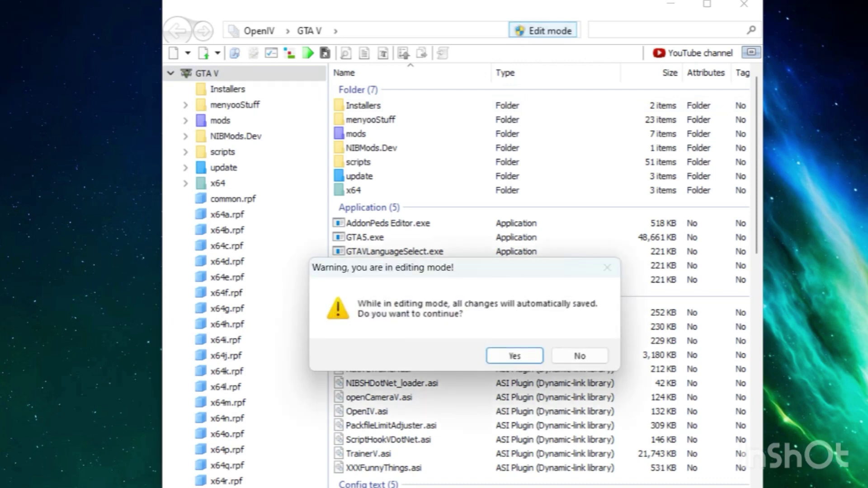
{"action": "left_click", "coordinate": [514, 355]}
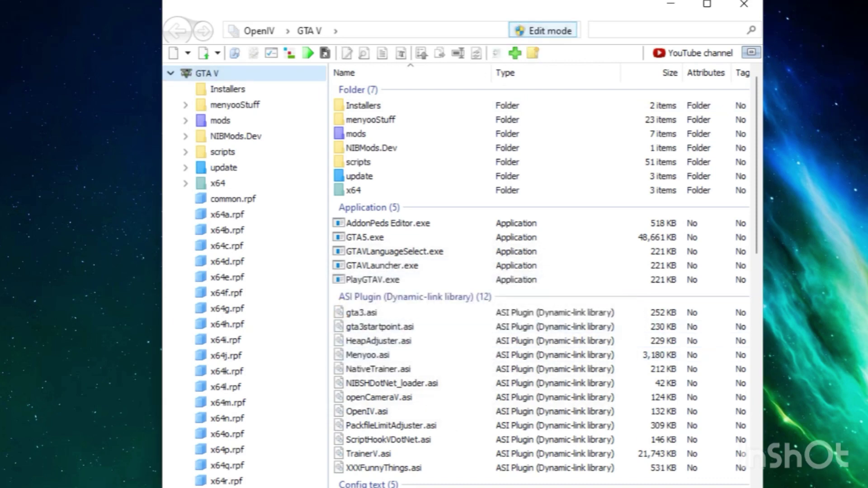
Open the peds.rpf archive at mods > update > x64 > dlcpacks > addonpeds > dlc.rpf.
{"action": "double_click", "coordinate": [355, 134]}
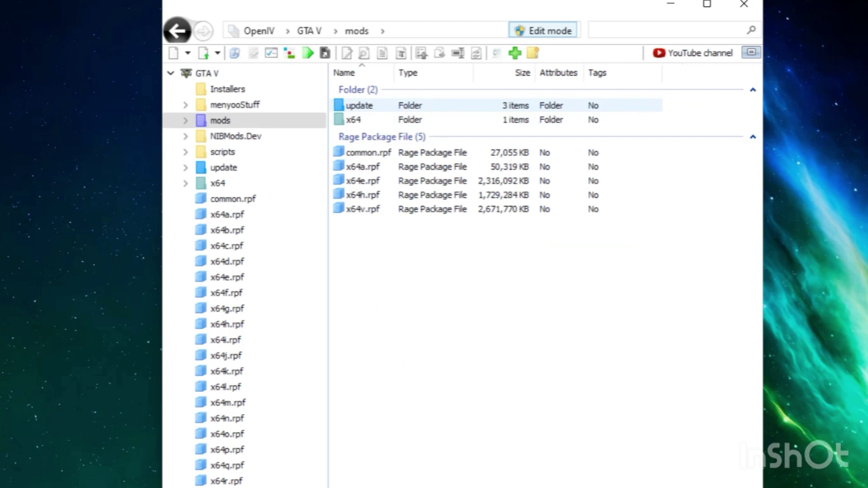
{"action": "double_click", "coordinate": [359, 105]}
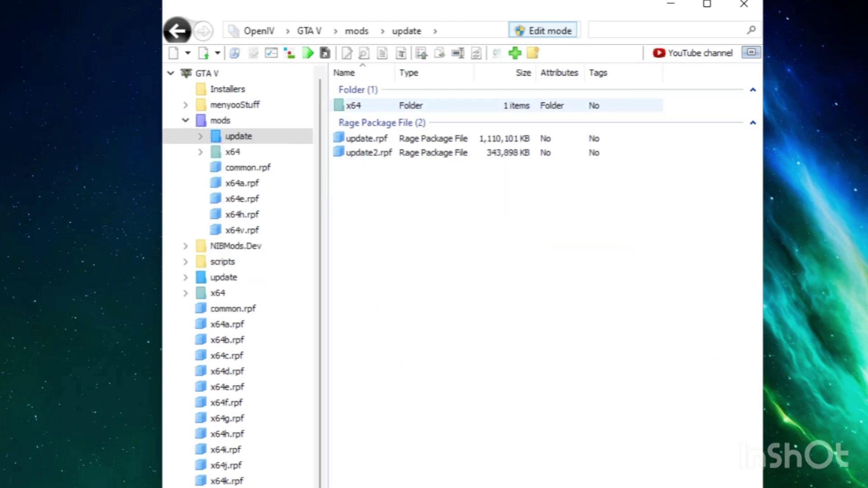
{"action": "double_click", "coordinate": [360, 105]}
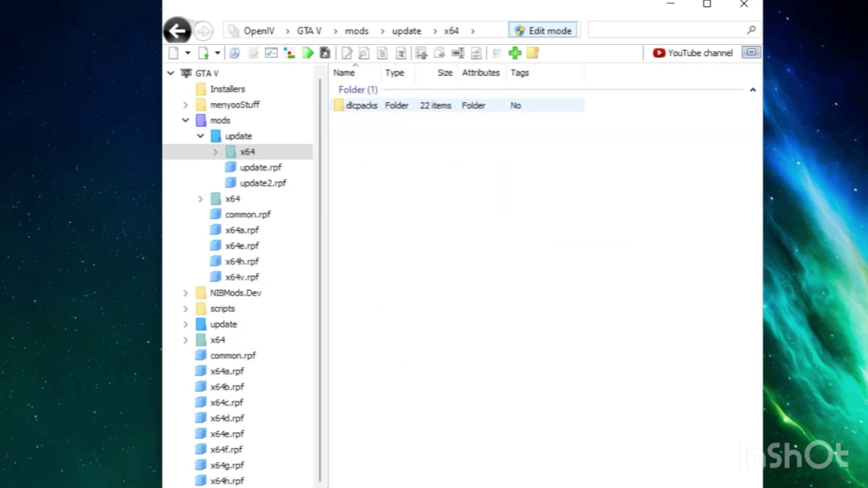
{"action": "double_click", "coordinate": [361, 105]}
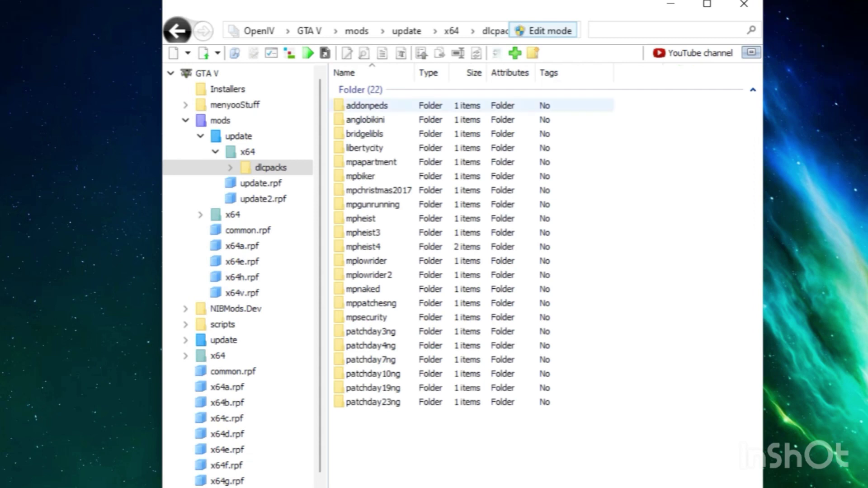
{"action": "double_click", "coordinate": [366, 105]}
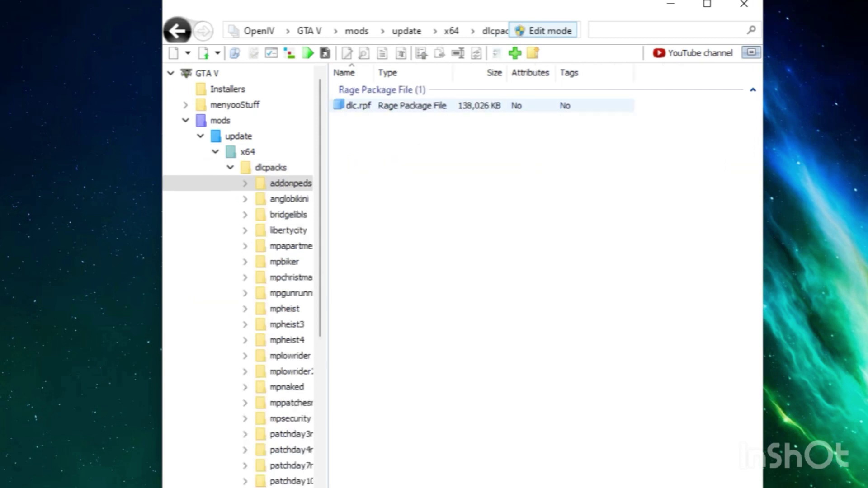
{"action": "double_click", "coordinate": [361, 106]}
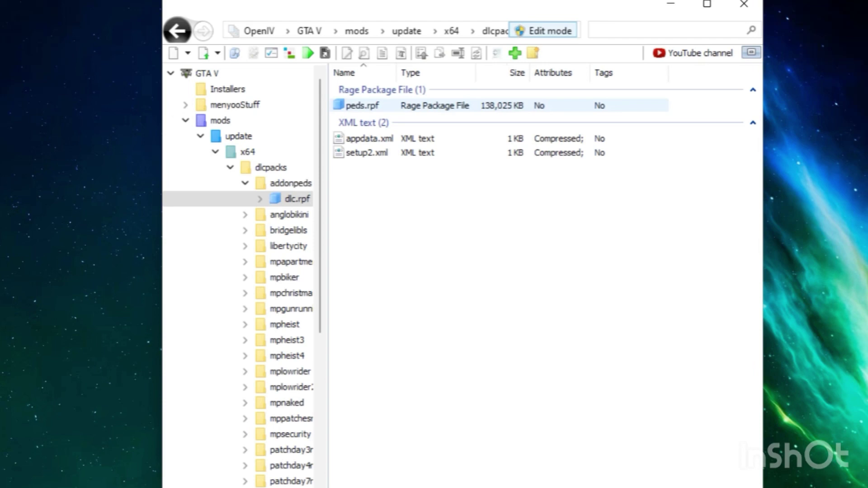
{"action": "double_click", "coordinate": [362, 105]}
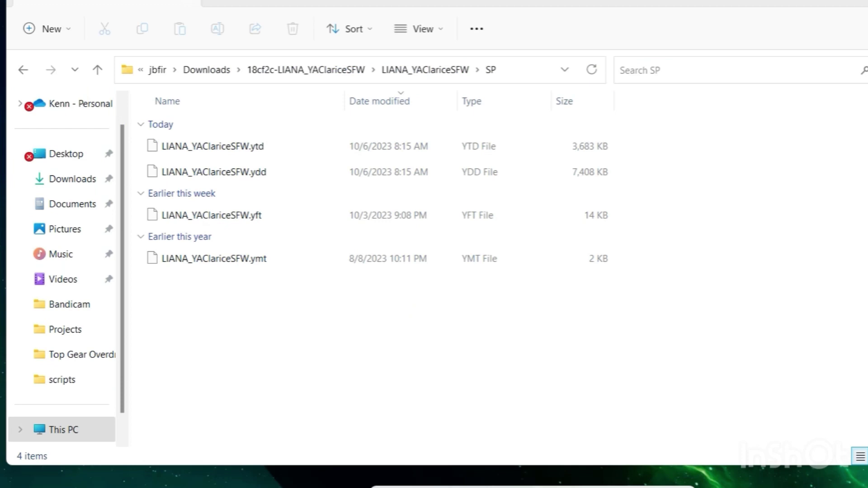
Add the LIANA_YAClariceSFW model files from the extracted SP folder to peds.rpf.
{"action": "left_click", "coordinate": [532, 487]}
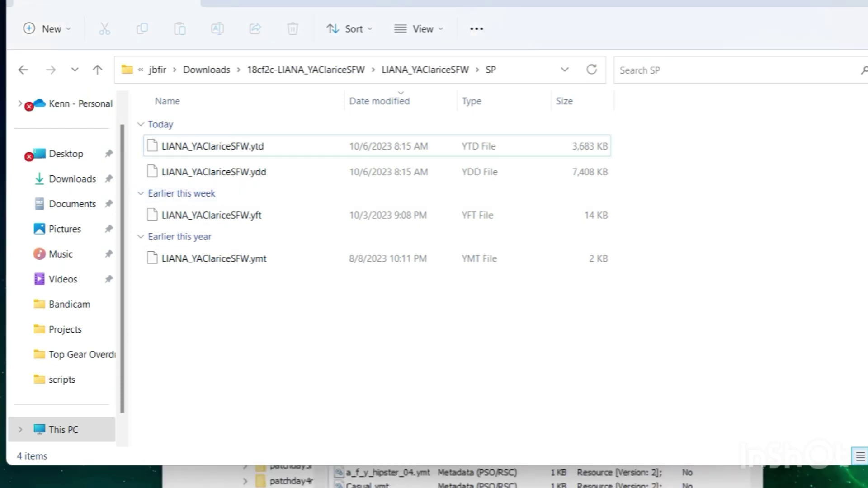
{"action": "left_click_drag", "start_coordinate": [452, 3], "coordinate": [528, 286]}
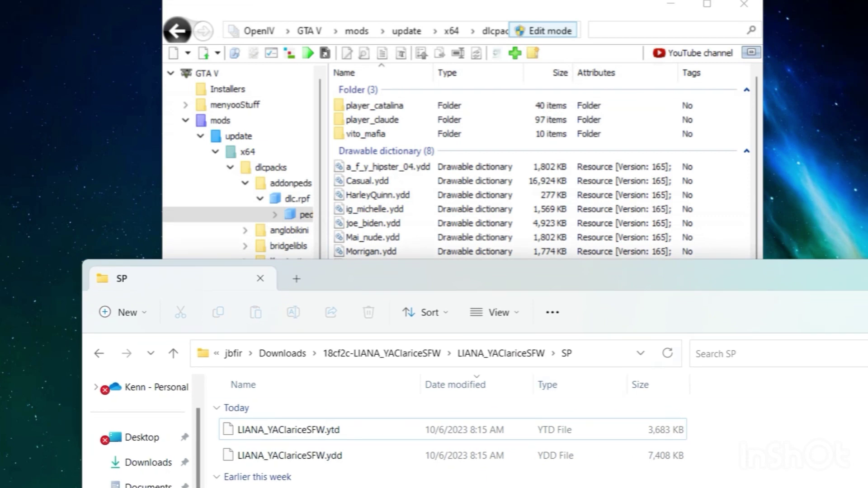
{"action": "left_click_drag", "start_coordinate": [307, 486], "coordinate": [278, 431]}
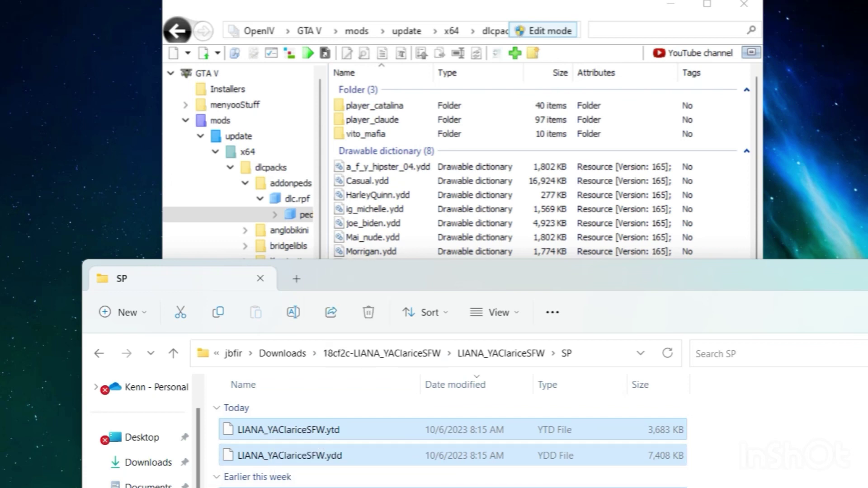
{"action": "left_click_drag", "start_coordinate": [312, 455], "coordinate": [452, 195]}
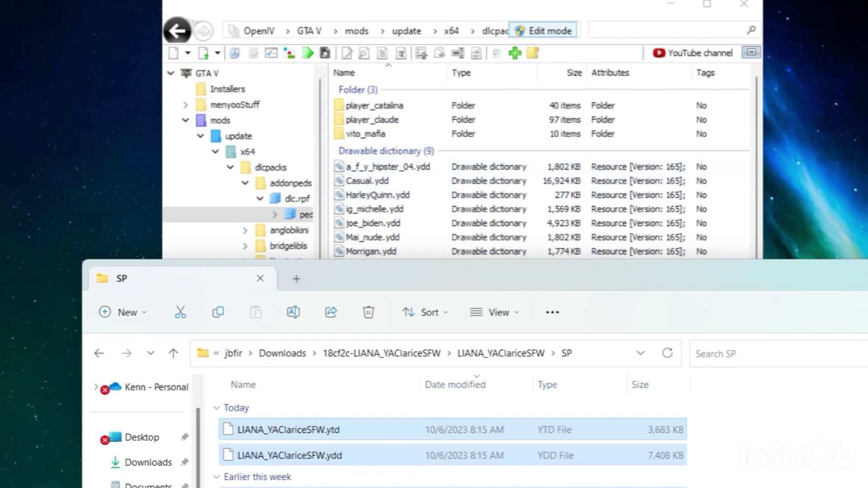
{"action": "left_click", "coordinate": [864, 274]}
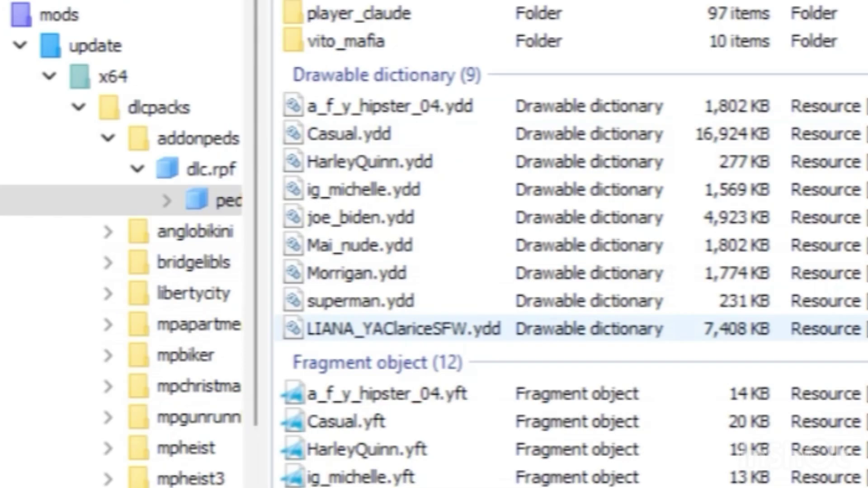
Copy the base name of LIANA_YAClariceSFW.ydd in peds.rpf, without its extension.
{"action": "left_click", "coordinate": [404, 328]}
{"action": "key", "text": "F2"}
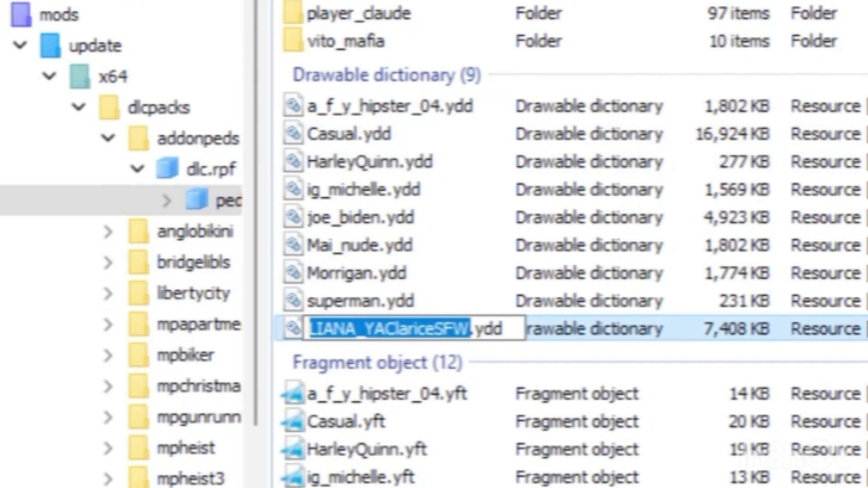
{"action": "right_click", "coordinate": [373, 328]}
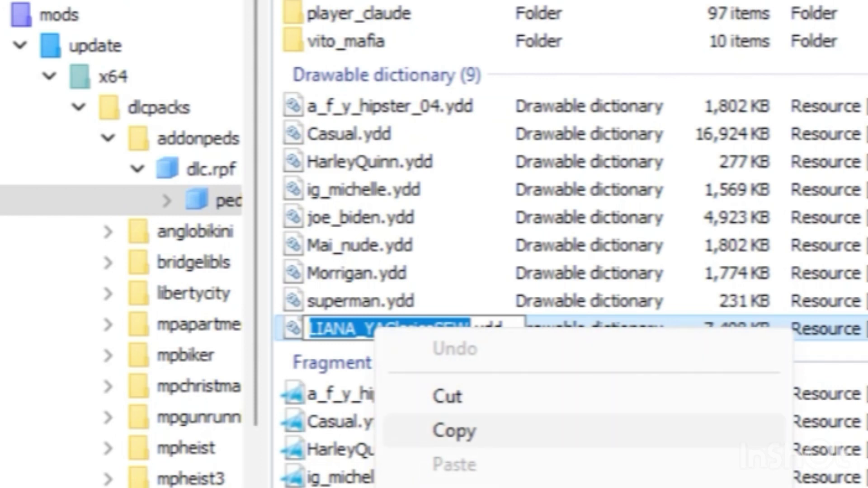
{"action": "left_click", "coordinate": [454, 431]}
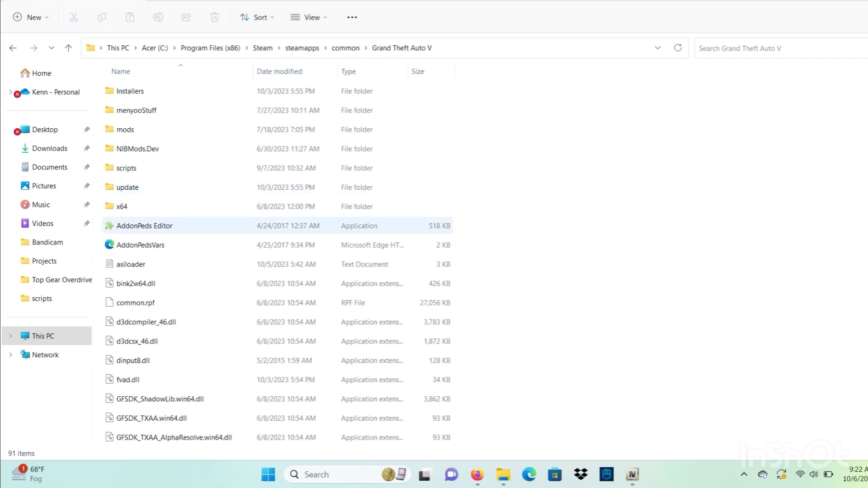
Launch AddonPeds Editor from the Grand Theft Auto V folder and start a new ped entry.
{"action": "right_click", "coordinate": [135, 225]}
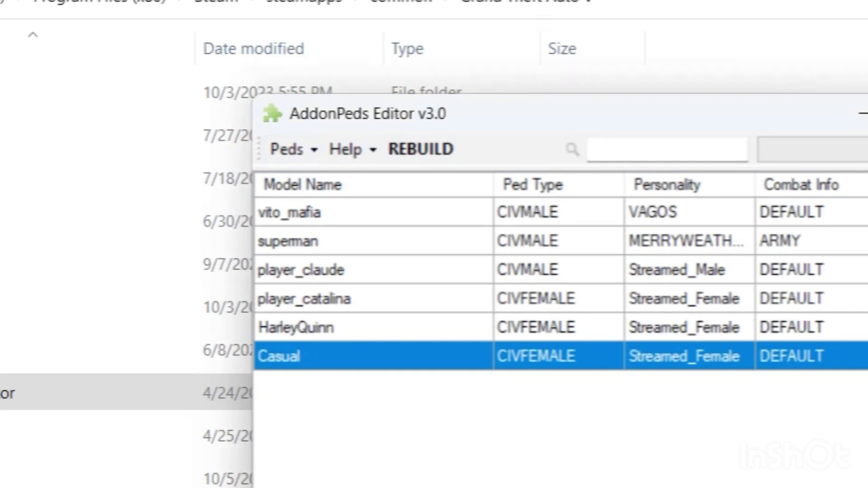
{"action": "left_click", "coordinate": [314, 149]}
{"action": "key", "text": "Return"}
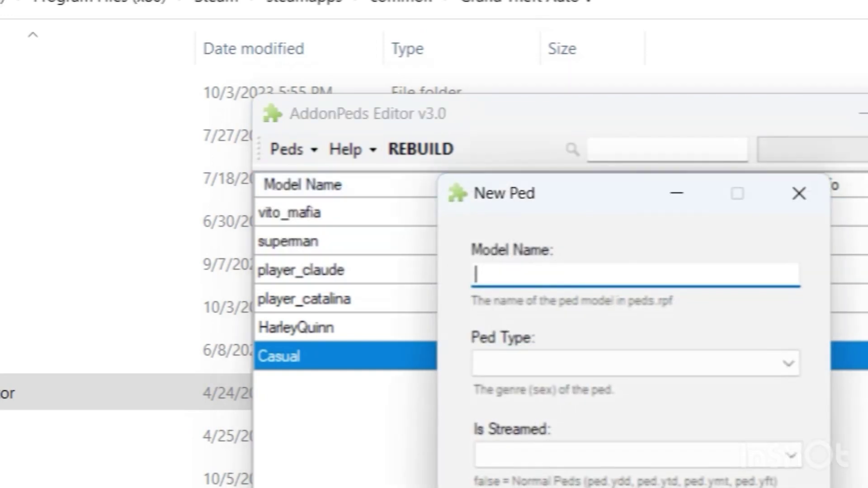
Add a new ped with model name LIANA_YAClariceSFW, ped type Female and Is Streamed set to false.
{"action": "right_click", "coordinate": [521, 268]}
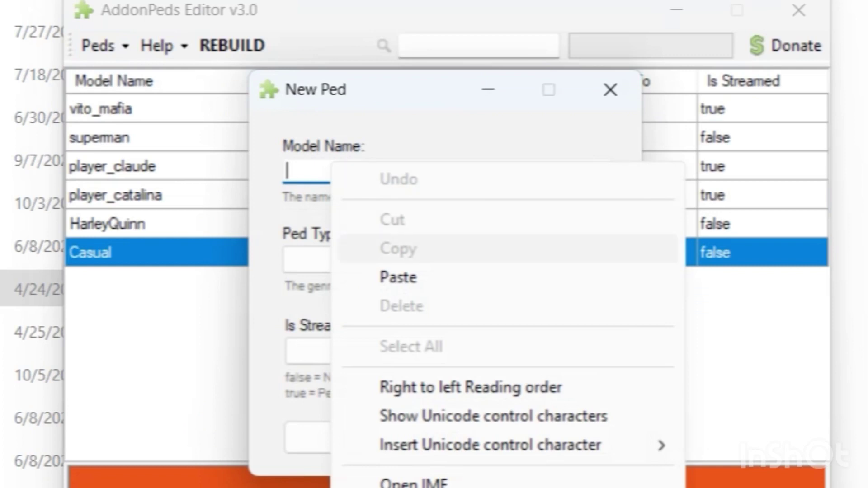
{"action": "left_click", "coordinate": [398, 277]}
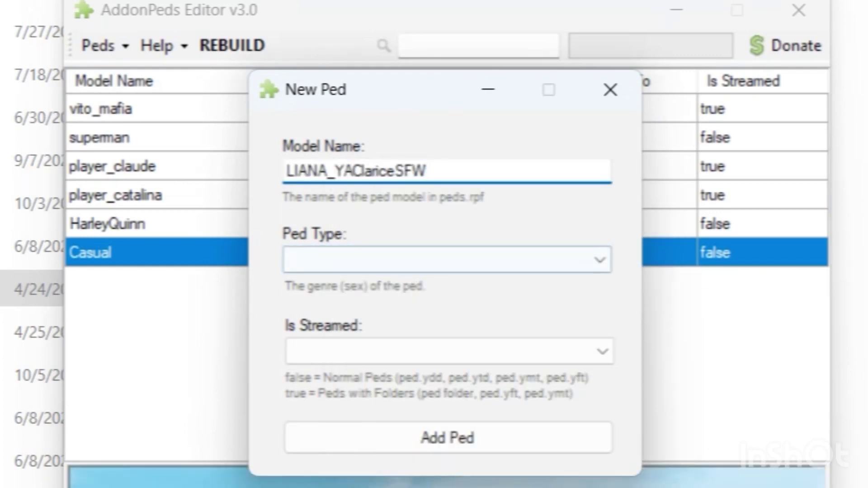
{"action": "left_click", "coordinate": [447, 260]}
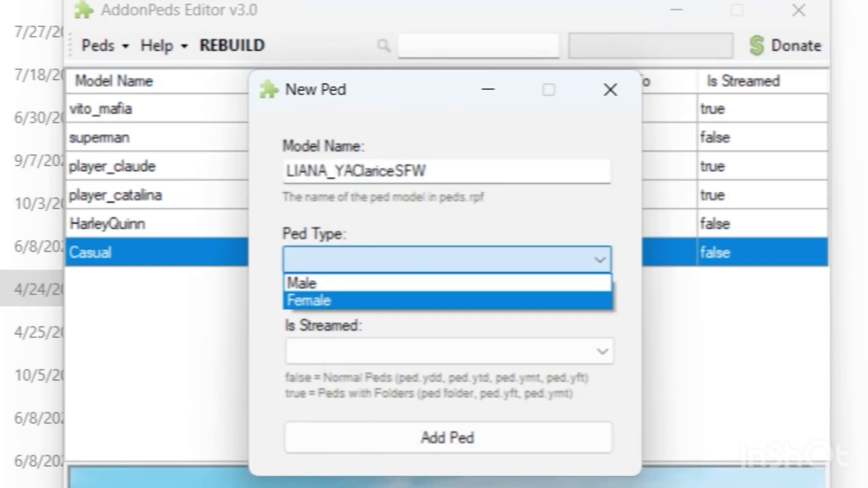
{"action": "left_click", "coordinate": [448, 300]}
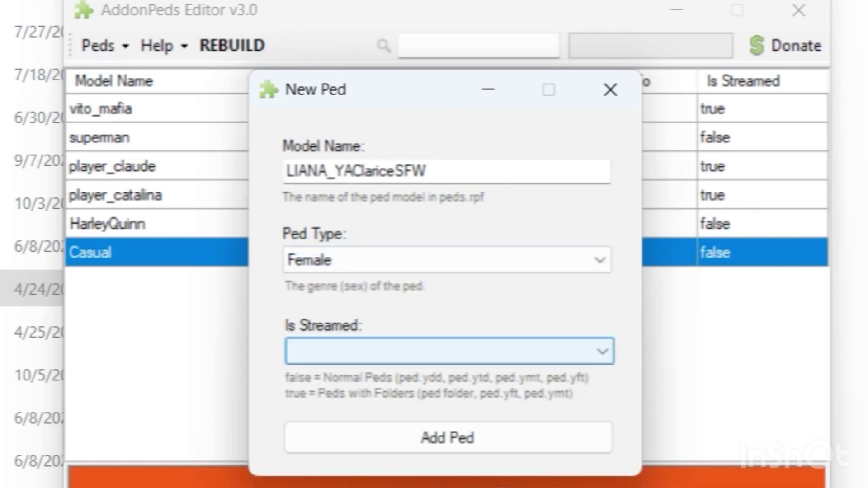
{"action": "left_click", "coordinate": [450, 351]}
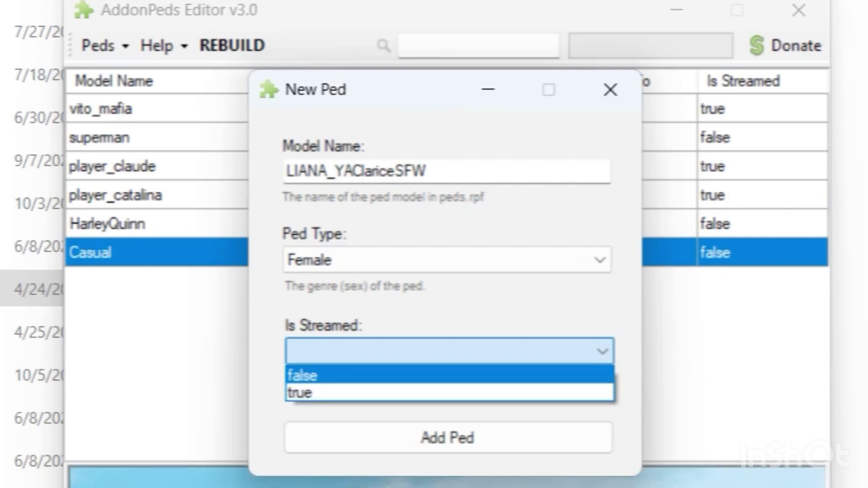
{"action": "key", "text": "Return"}
{"action": "left_click", "coordinate": [448, 437]}
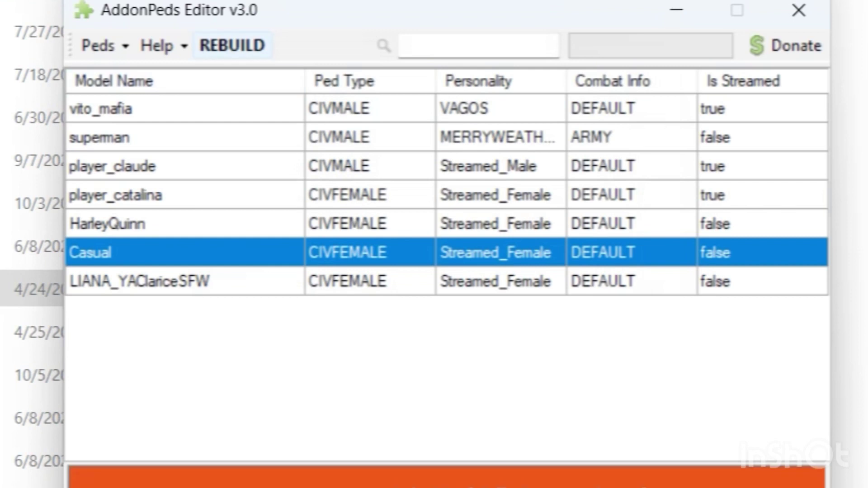
Rebuild the add-on ped list to save the new entry, and close AddonPeds Editor.
{"action": "left_click", "coordinate": [232, 46]}
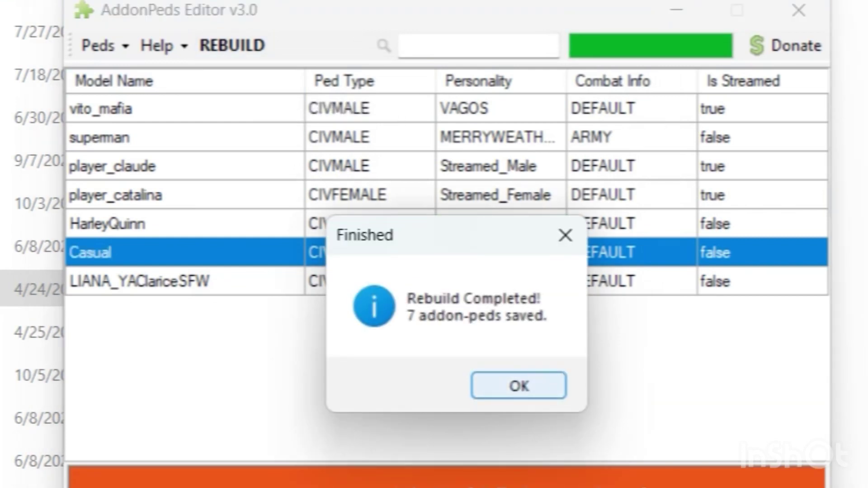
{"action": "key", "text": "Return"}
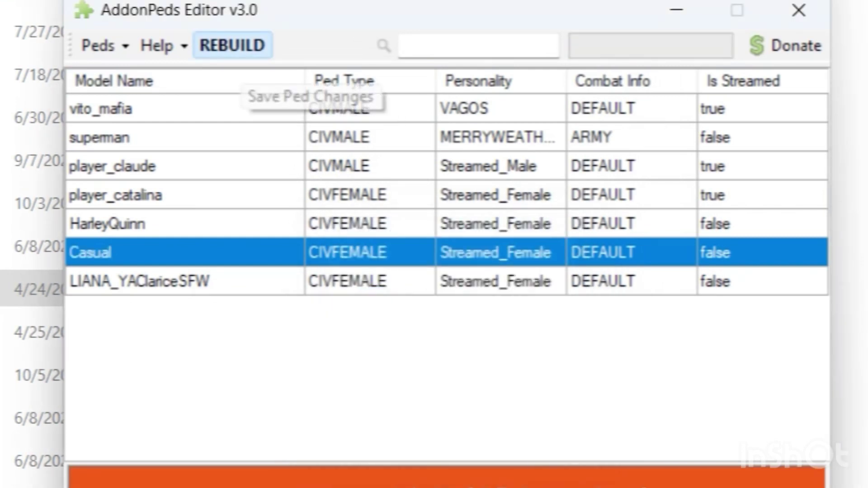
{"action": "left_click", "coordinate": [232, 45]}
{"action": "left_click", "coordinate": [519, 385]}
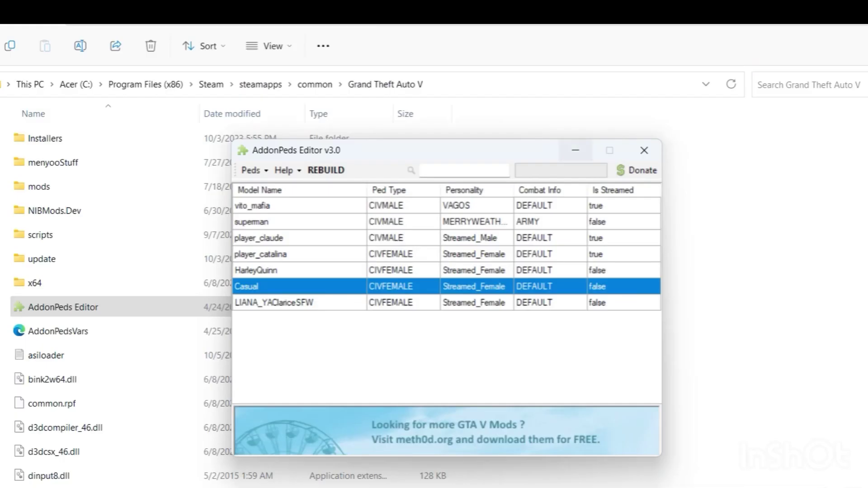
{"action": "left_click", "coordinate": [799, 10]}
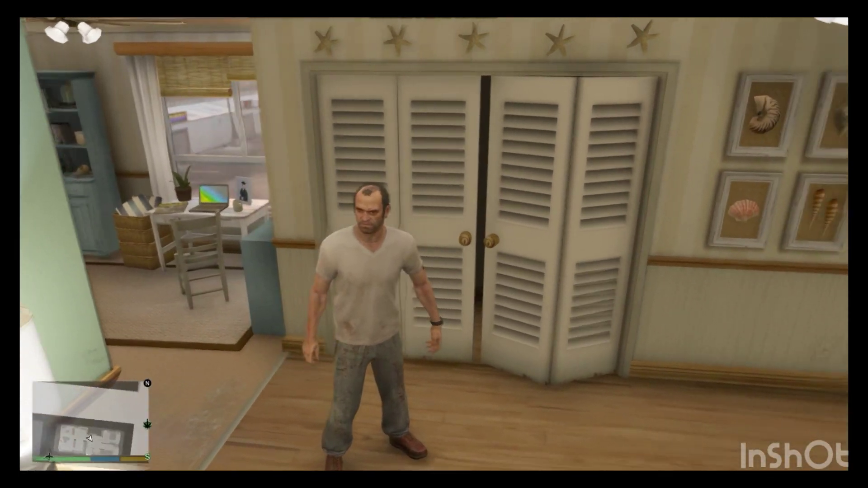
In GTA V, change the player model to the add-on ped LIANA_YAClariceSFW with the Ped Selector.
{"action": "key", "text": "l"}
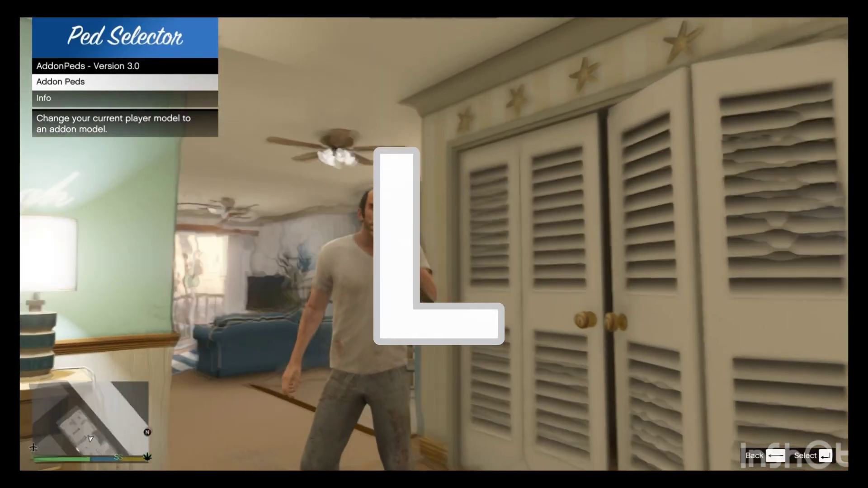
{"action": "key", "text": "Return"}
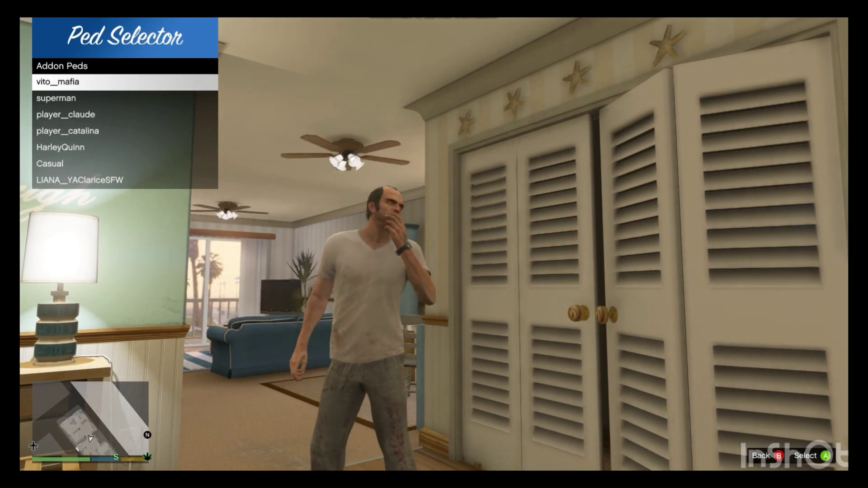
{"action": "key", "text": "Down"}
{"action": "key", "text": "Down"}
{"action": "key", "text": "Down"}
{"action": "key", "text": "Down"}
{"action": "key", "text": "Down"}
{"action": "key", "text": "Down"}
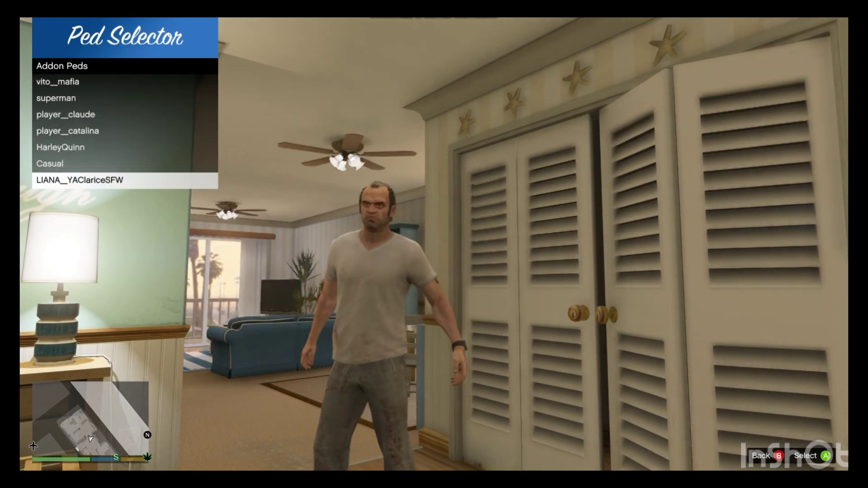
{"action": "key", "text": "Return"}
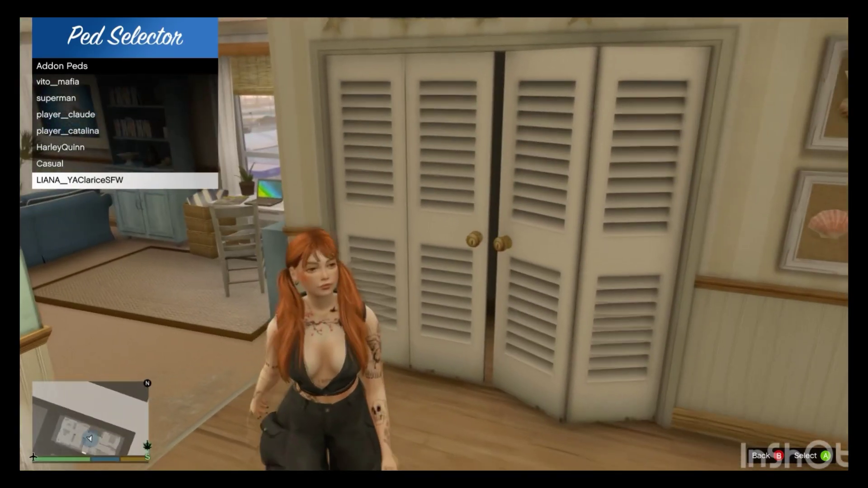
Walk the character into the bedroom to examine the model's back, face and hair up close, and close the Ped Selector.
{"action": "key", "text": "w"}
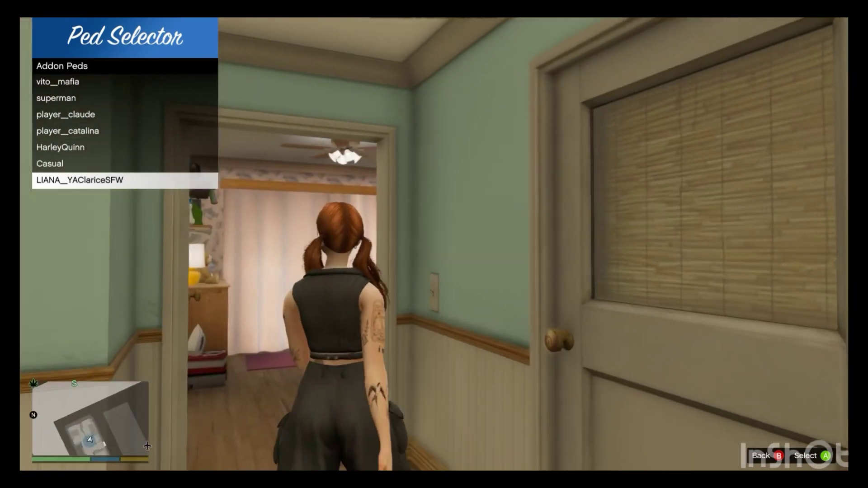
{"action": "key", "text": "w"}
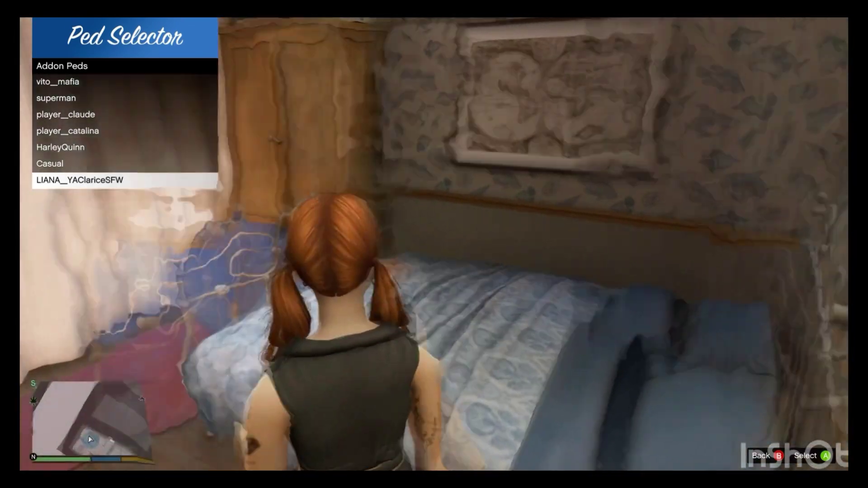
{"action": "key", "text": "w"}
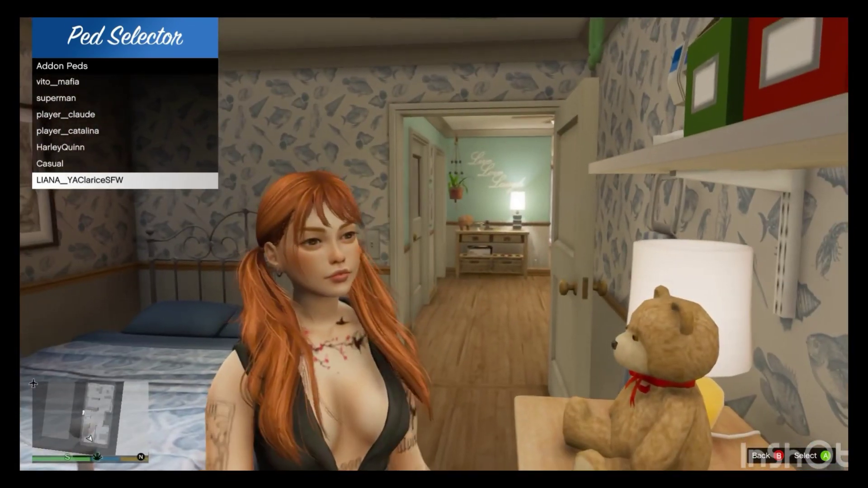
{"action": "key", "text": "s"}
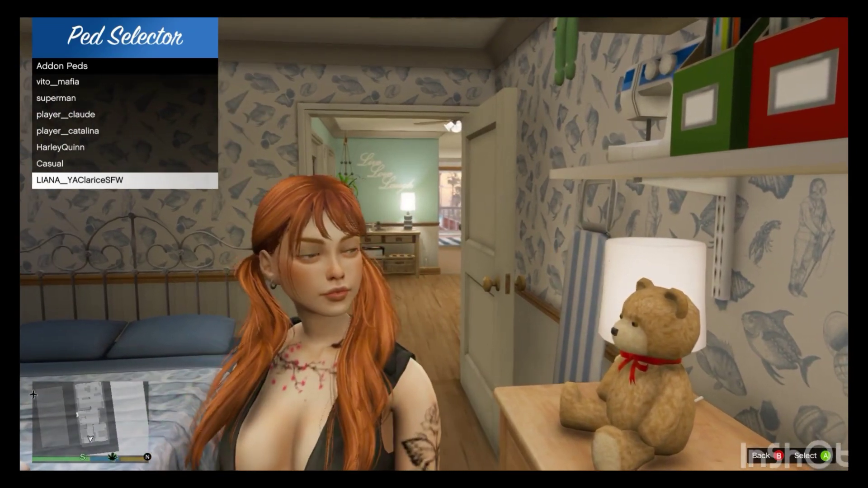
{"action": "key", "text": "s"}
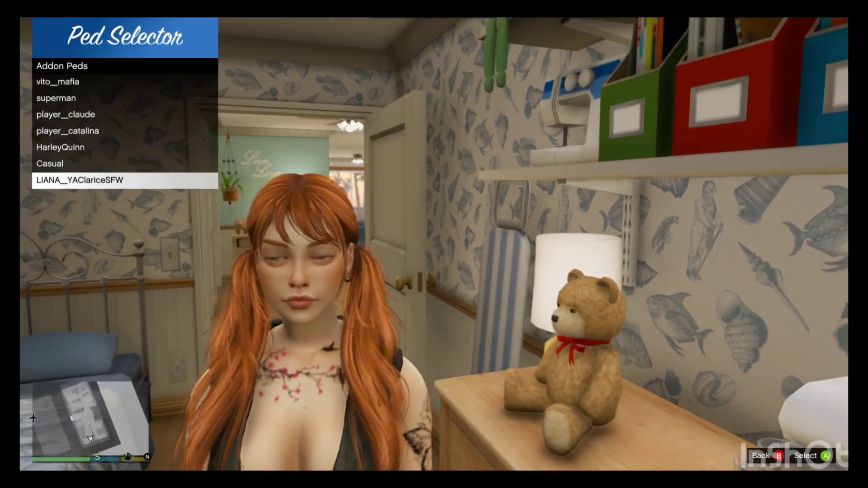
{"action": "key", "text": "s"}
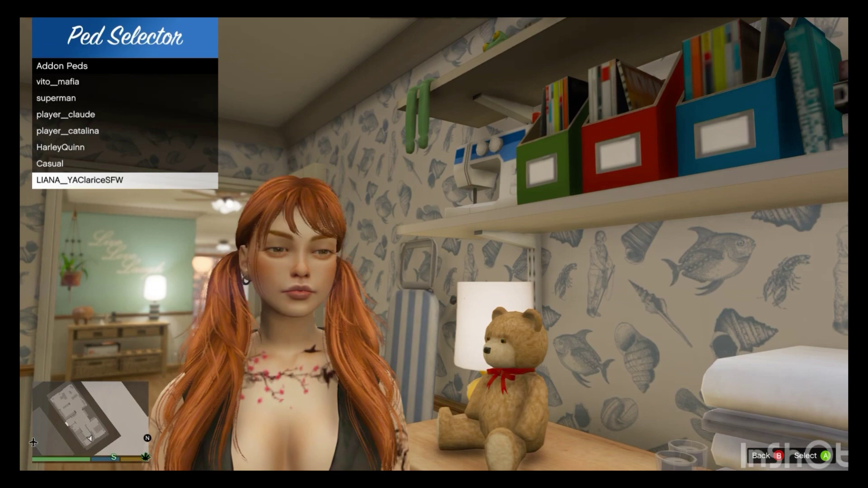
{"action": "key", "text": "BackSpace"}
{"action": "key", "text": "BackSpace"}
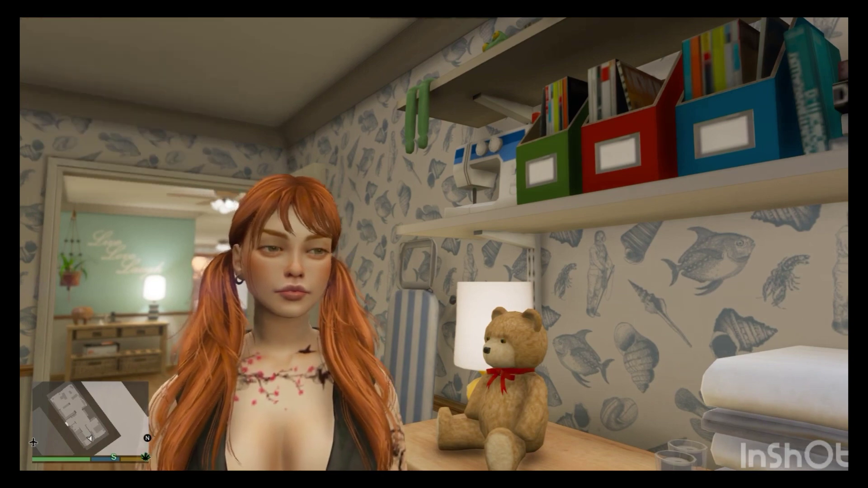
Walk the character from the bedroom through the hallway to the kitchen, examining the full body, outfit and tattoos.
{"action": "key", "text": "s"}
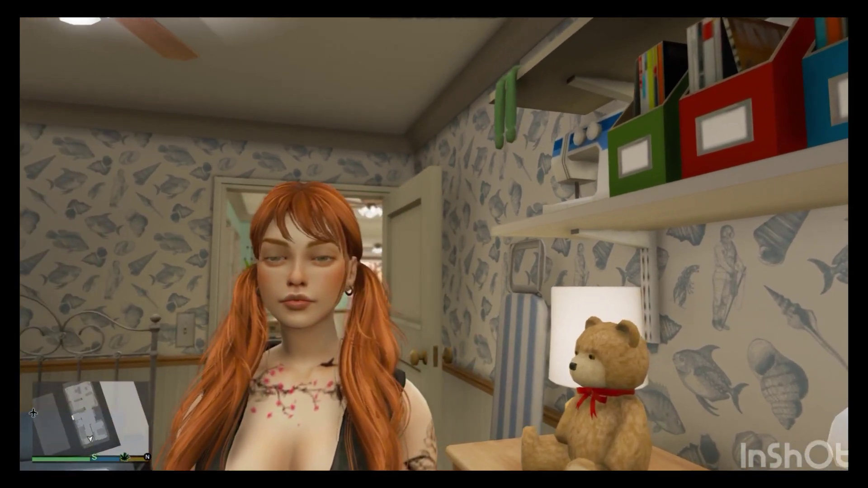
{"action": "key", "text": "w"}
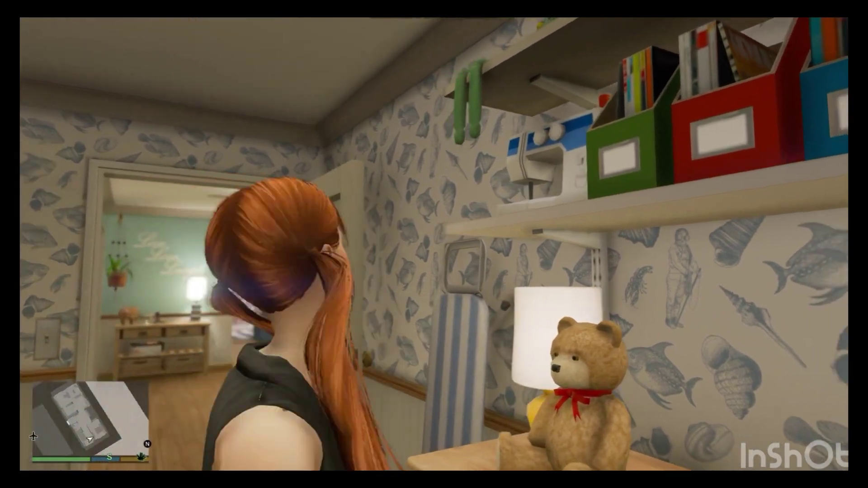
{"action": "key", "text": "w"}
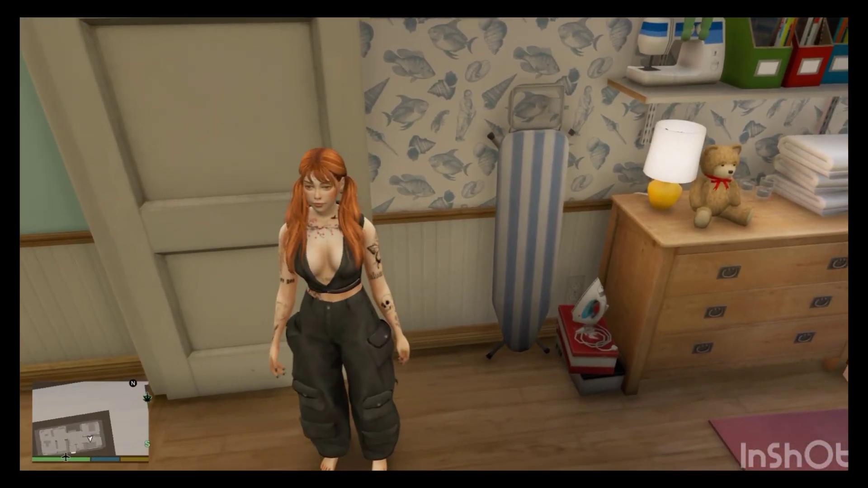
{"action": "key", "text": "a"}
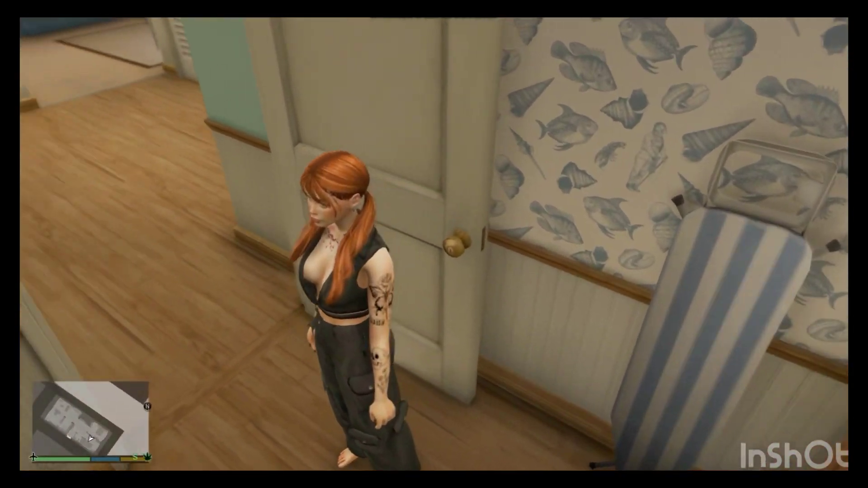
{"action": "key", "text": "w"}
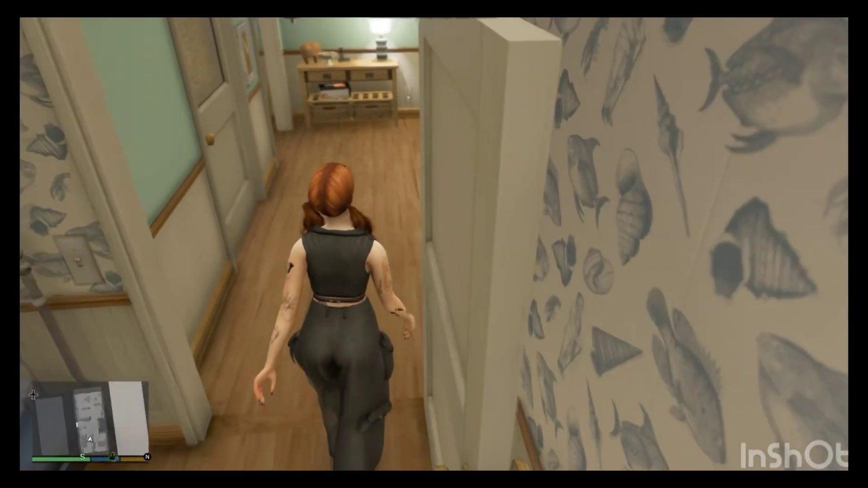
{"action": "key", "text": "w"}
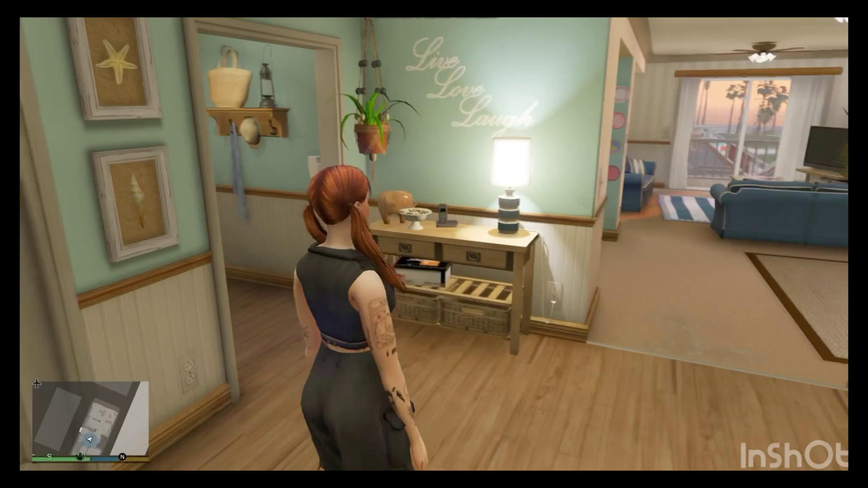
{"action": "key", "text": "d"}
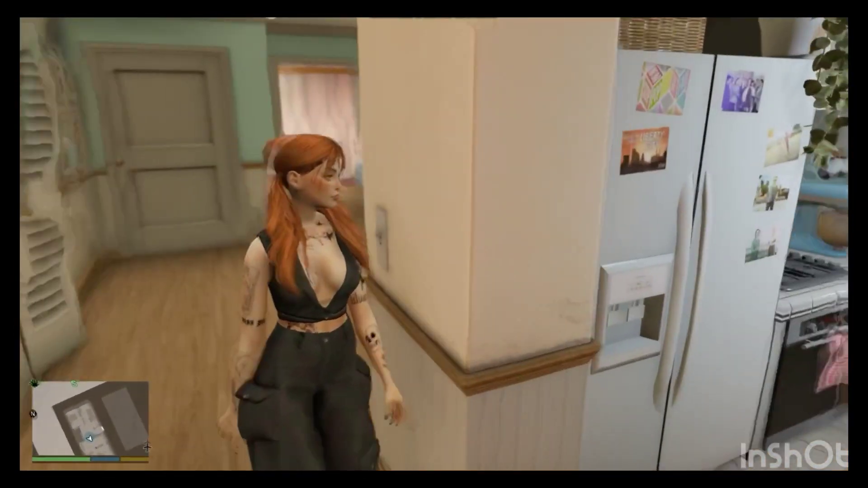
{"action": "key", "text": "s"}
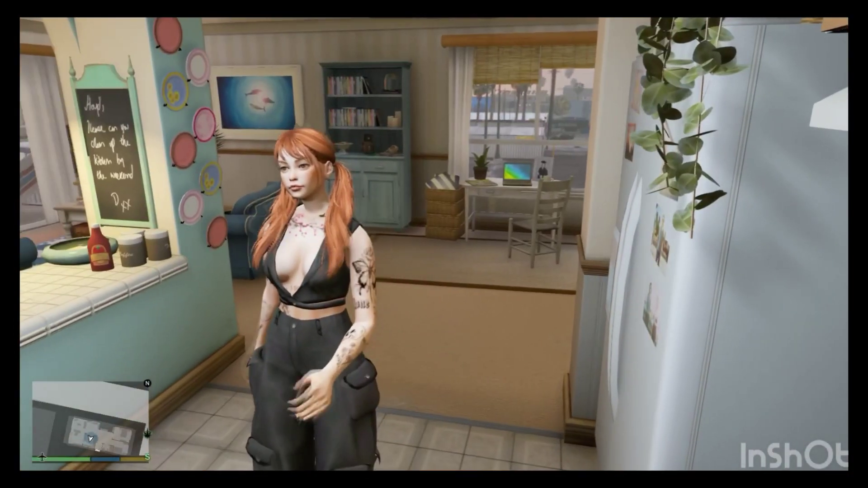
Open the player options in the Menyoo trainer.
{"action": "key", "text": "F8"}
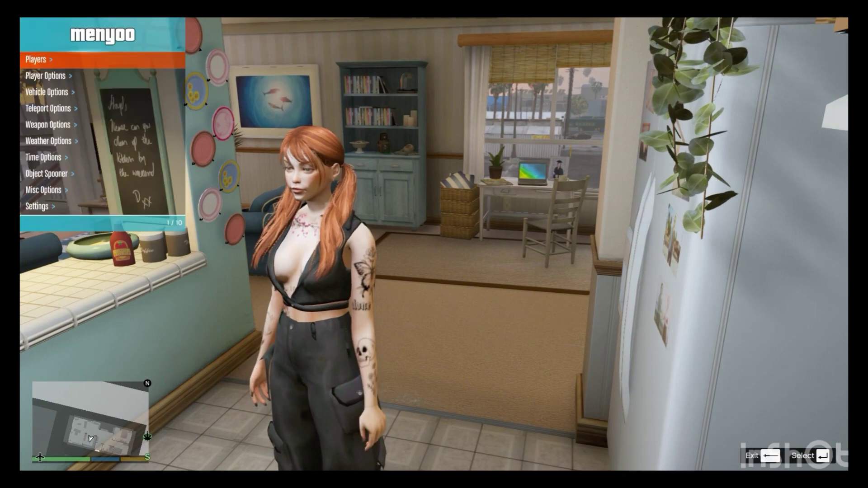
{"action": "key", "text": "Down"}
{"action": "key", "text": "Return"}
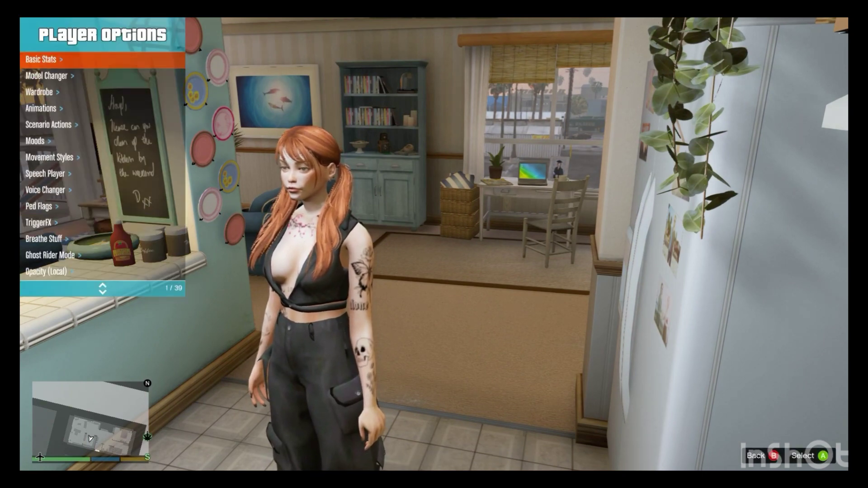